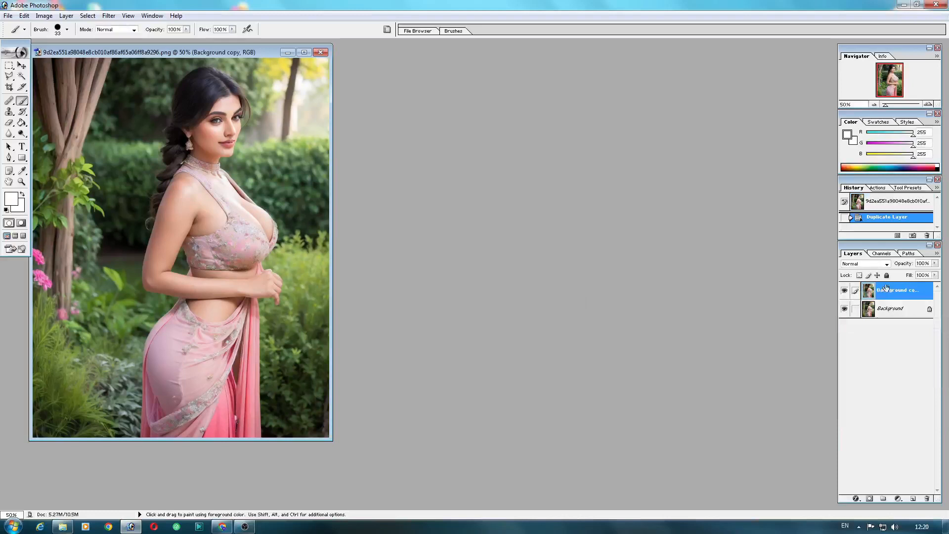
Step: Duplicate the Background copy layer
{"action": "right_click", "coordinate": [892, 297]}
{"action": "left_click", "coordinate": [888, 322]}
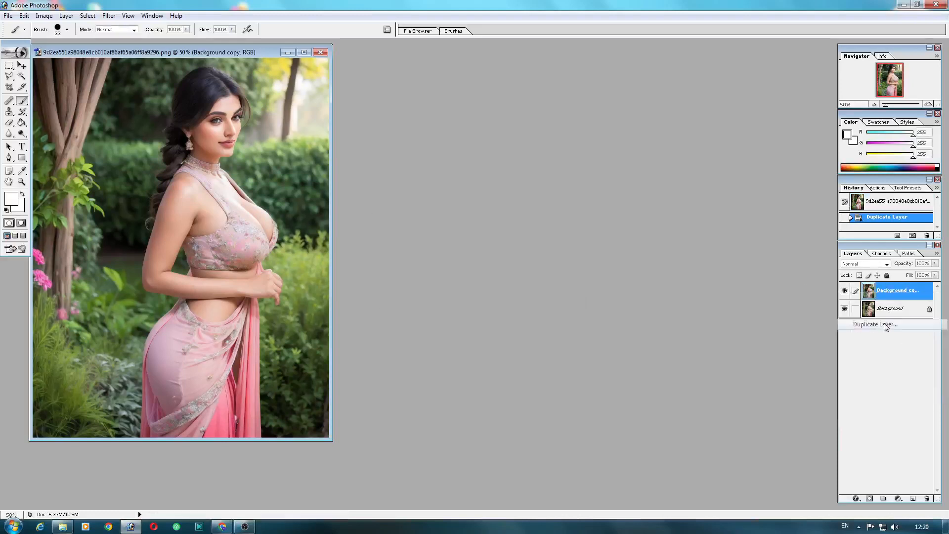
{"action": "left_click", "coordinate": [557, 237]}
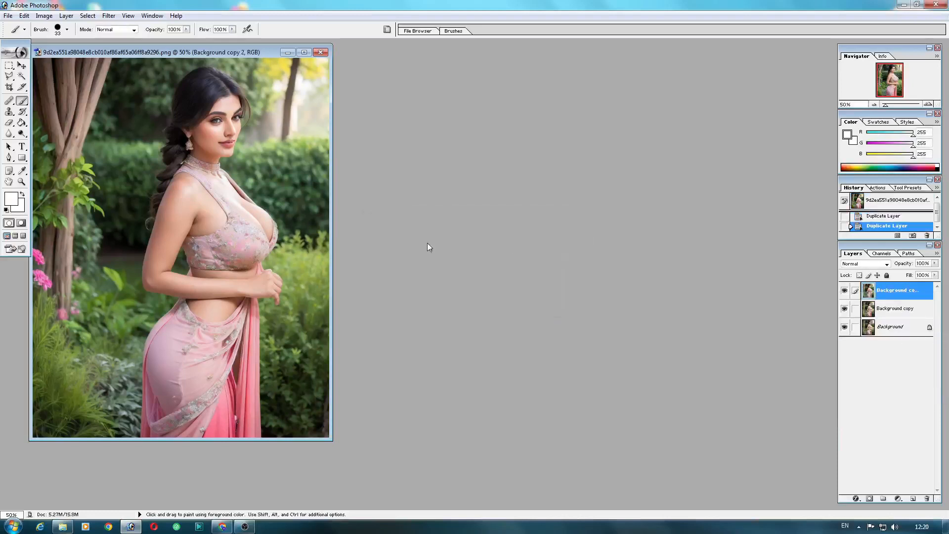
Step: Convert the image to Lab Color mode without flattening the layers
{"action": "left_click", "coordinate": [23, 16]}
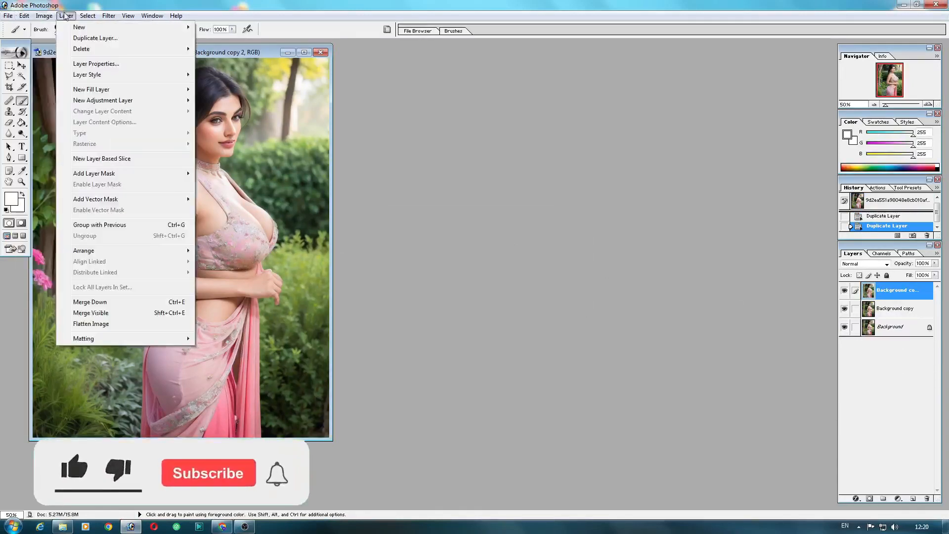
{"action": "mouse_move", "coordinate": [48, 18]}
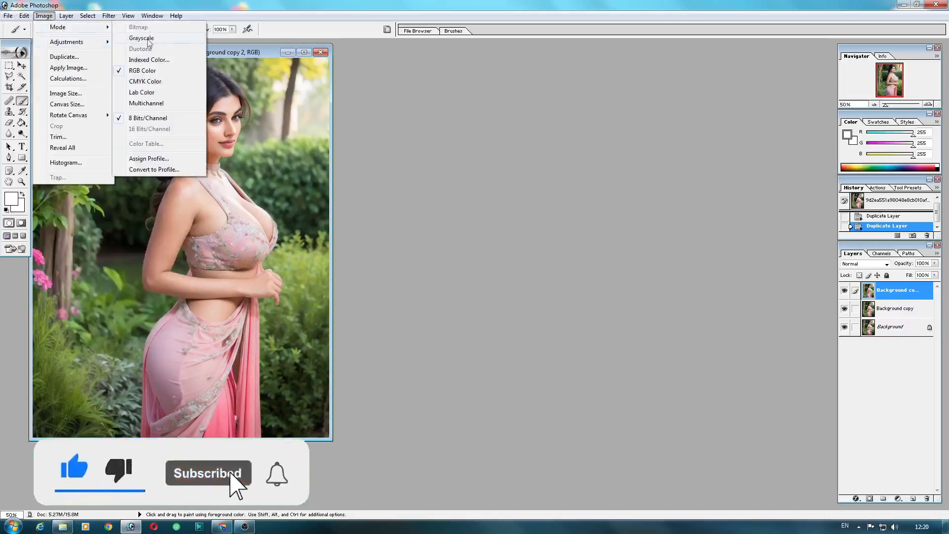
{"action": "left_click", "coordinate": [142, 93]}
{"action": "left_click", "coordinate": [557, 198]}
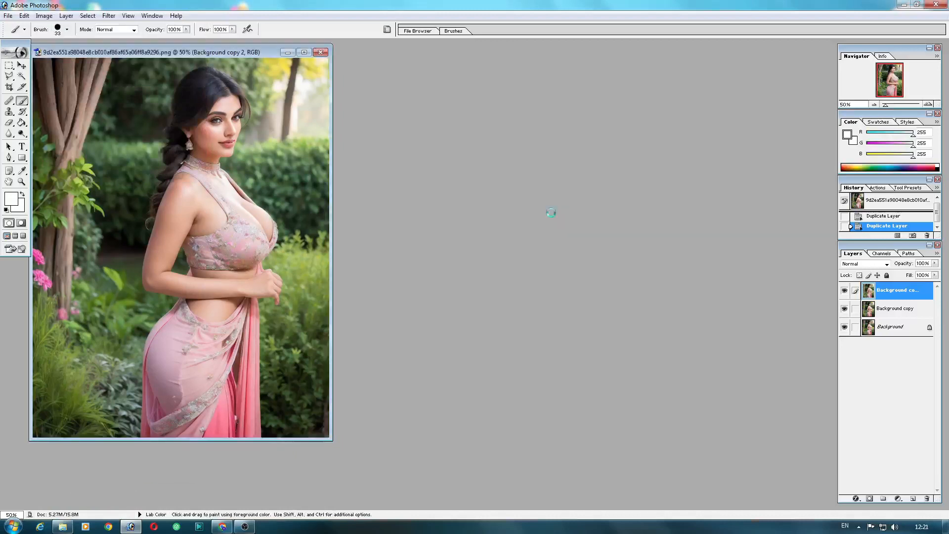
Step: Copy the entire b channel, paste it into the a channel, and return to the composite Lab channel
{"action": "left_click", "coordinate": [882, 254]}
{"action": "left_click", "coordinate": [875, 323]}
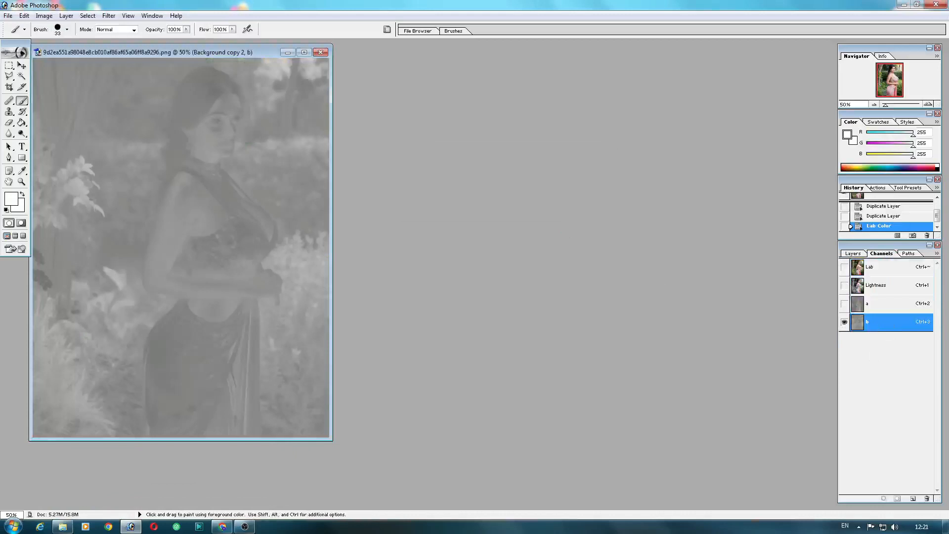
{"action": "key", "text": "ctrl+a"}
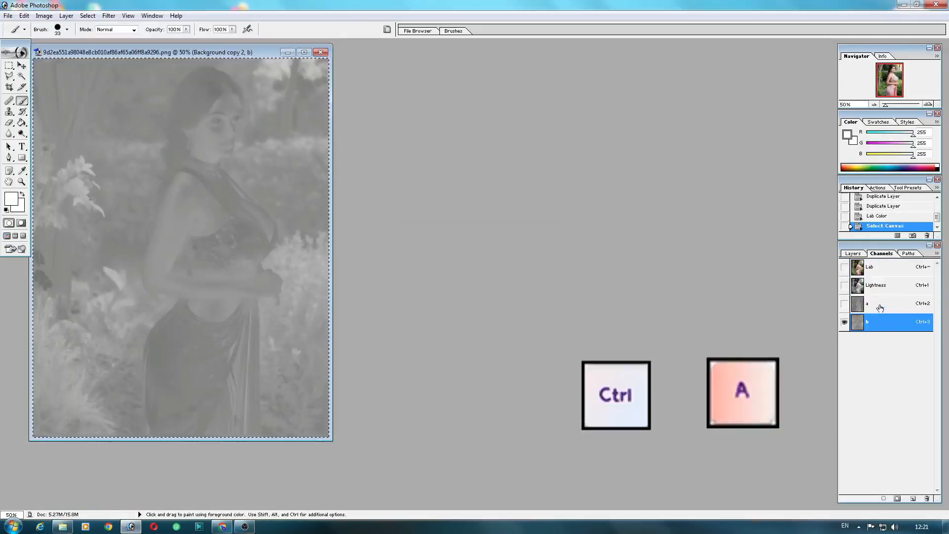
{"action": "left_click", "coordinate": [880, 308]}
{"action": "key", "text": "ctrl+v"}
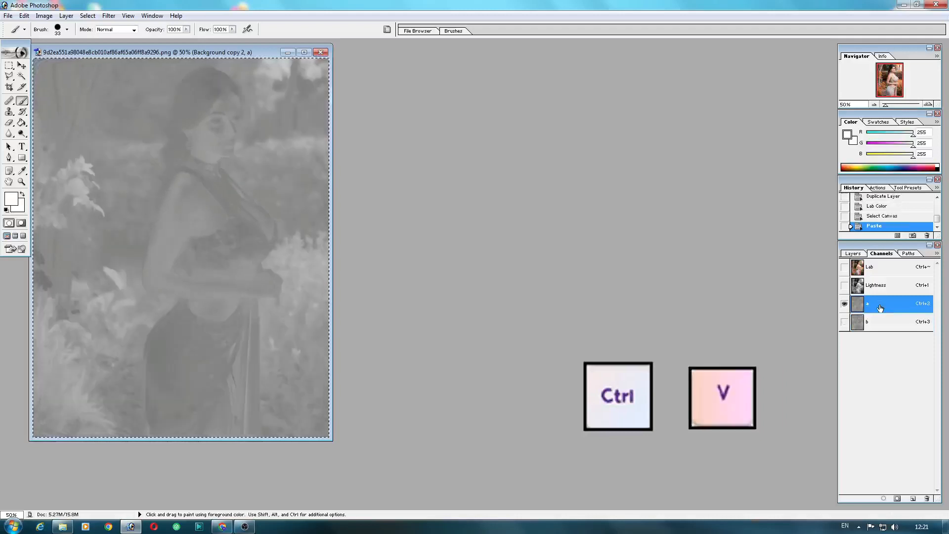
{"action": "left_click", "coordinate": [866, 273]}
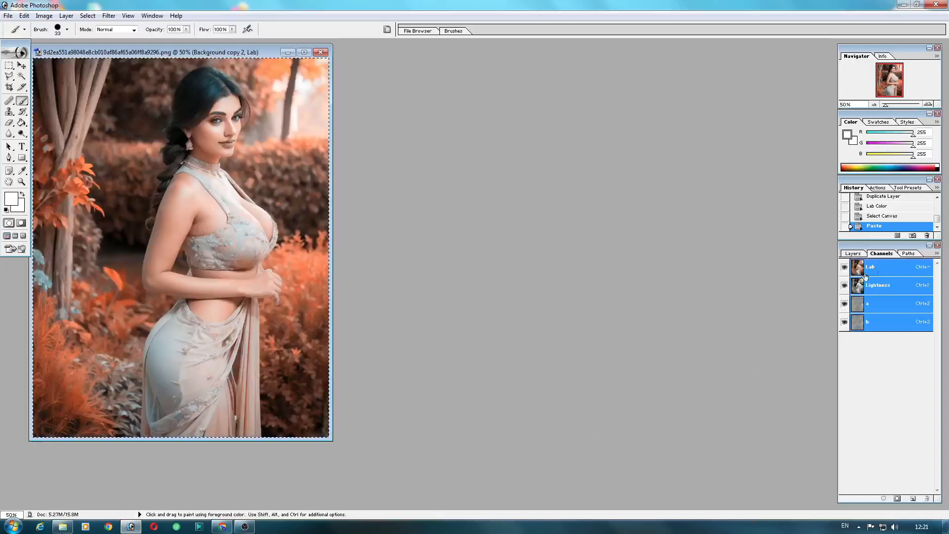
Step: Add a layer mask to the top Background copy 2 layer
{"action": "left_click", "coordinate": [304, 52]}
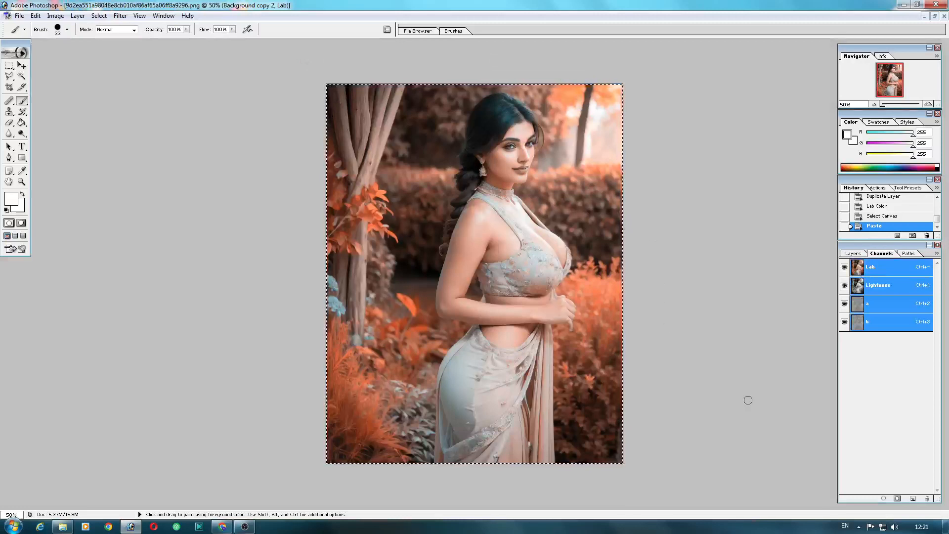
{"action": "left_click", "coordinate": [854, 253]}
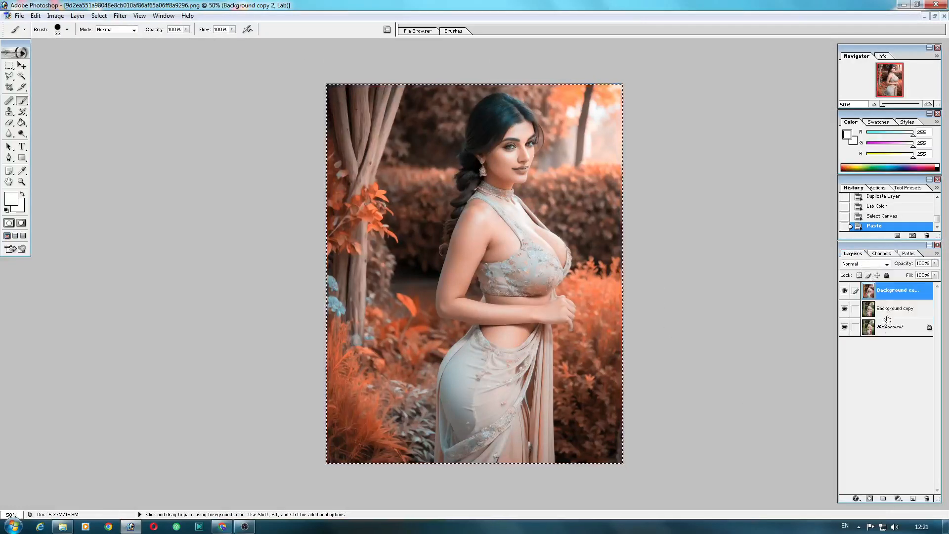
{"action": "left_click", "coordinate": [869, 499]}
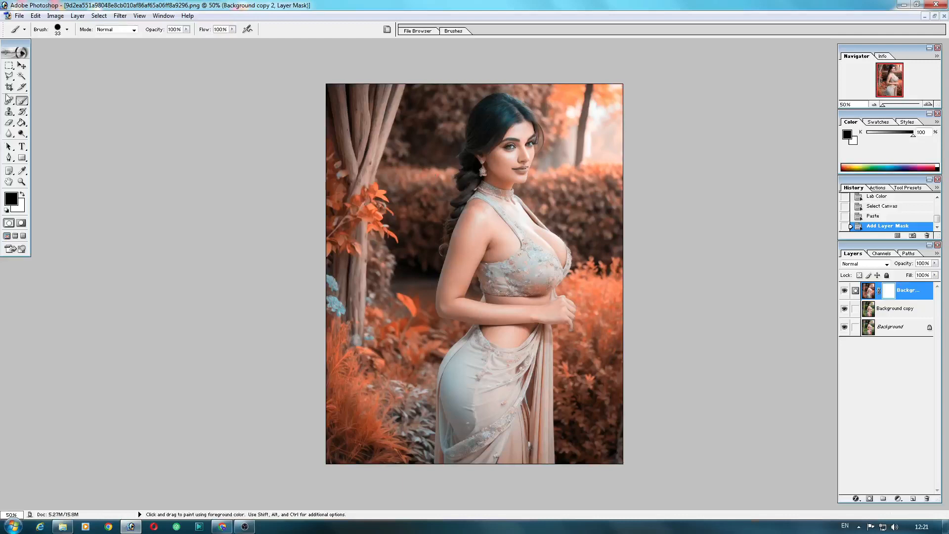
Step: Paint black on the layer mask over the woman's face with a 91 px brush, stepping back through history to redo strokes
{"action": "left_click", "coordinate": [68, 30]}
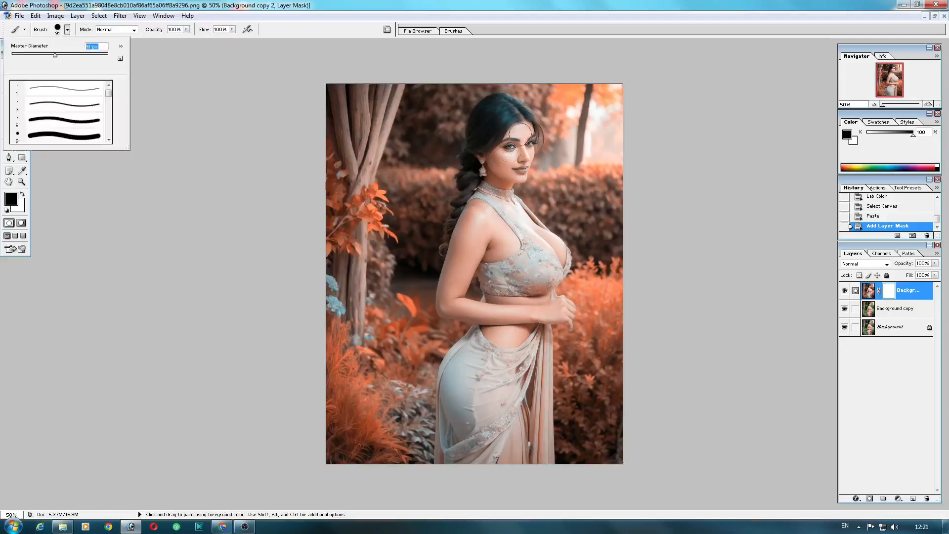
{"action": "left_click_drag", "start_coordinate": [510, 149], "coordinate": [525, 159]}
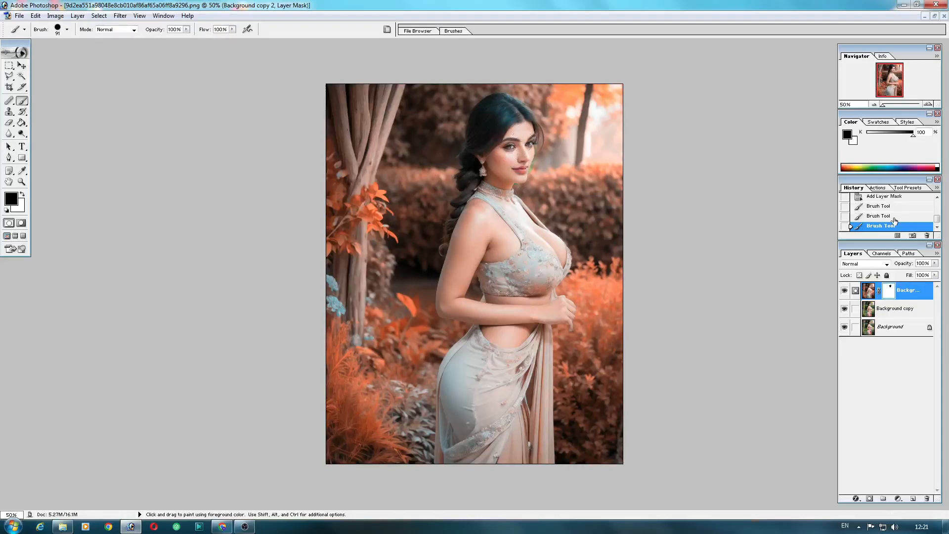
{"action": "left_click", "coordinate": [894, 217]}
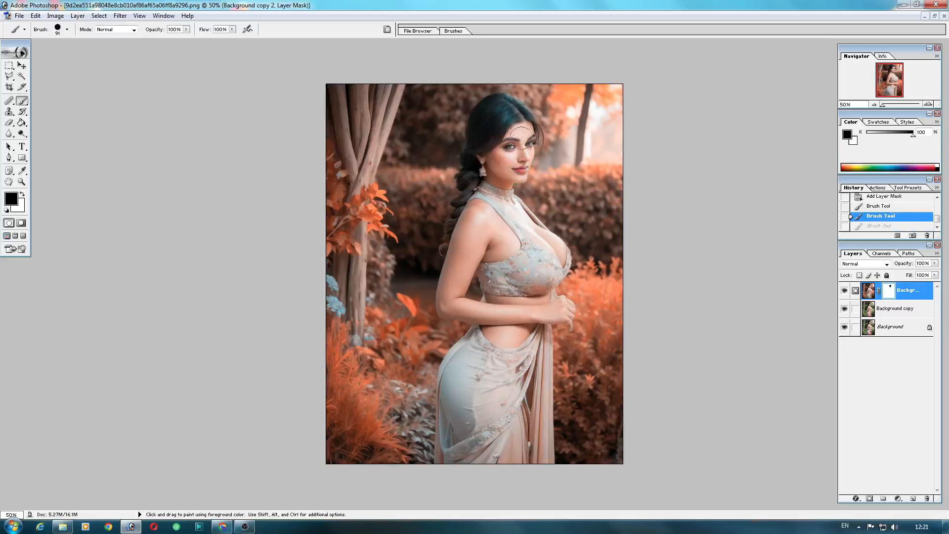
{"action": "left_click_drag", "start_coordinate": [517, 155], "coordinate": [519, 159]}
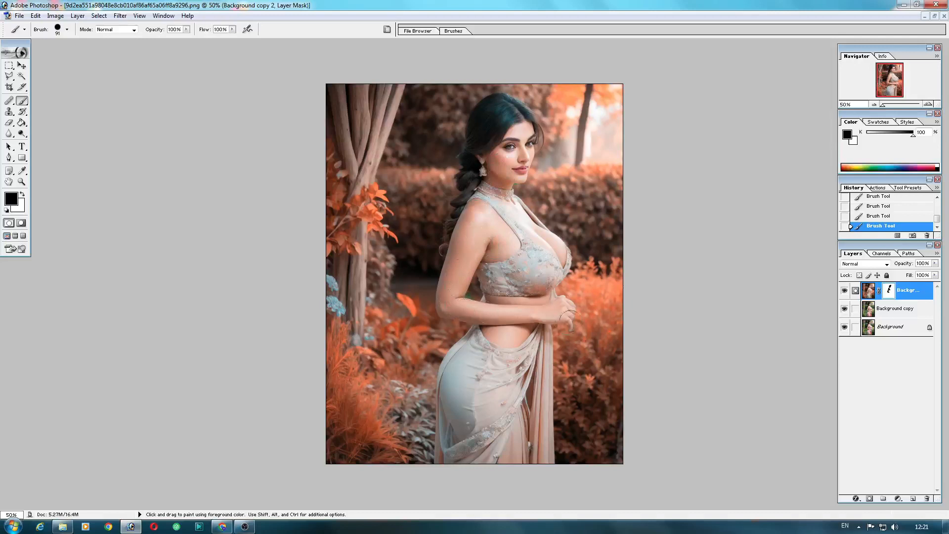
{"action": "left_click", "coordinate": [890, 217]}
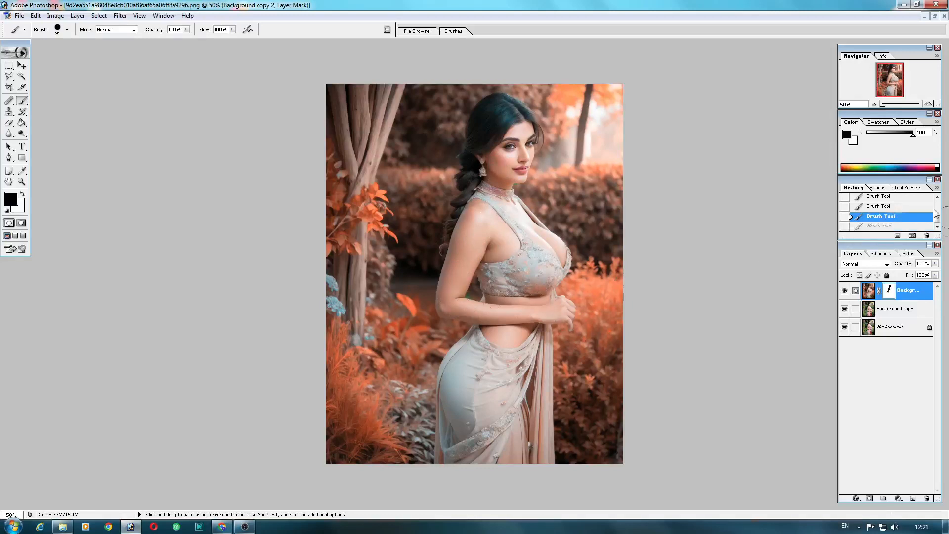
{"action": "left_click", "coordinate": [905, 206]}
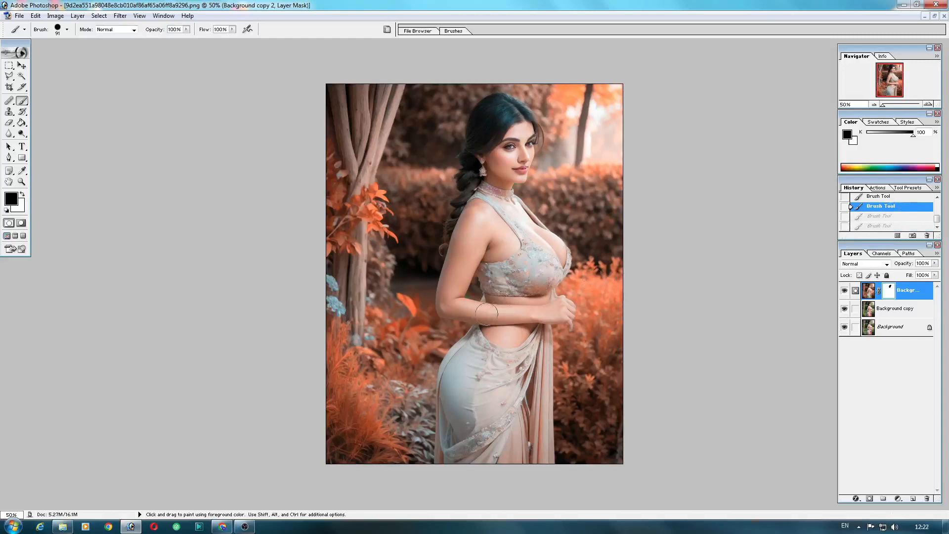
Step: Paint black on the mask around the wrist, then merge the masked layer down
{"action": "left_click_drag", "start_coordinate": [520, 309], "coordinate": [537, 307]}
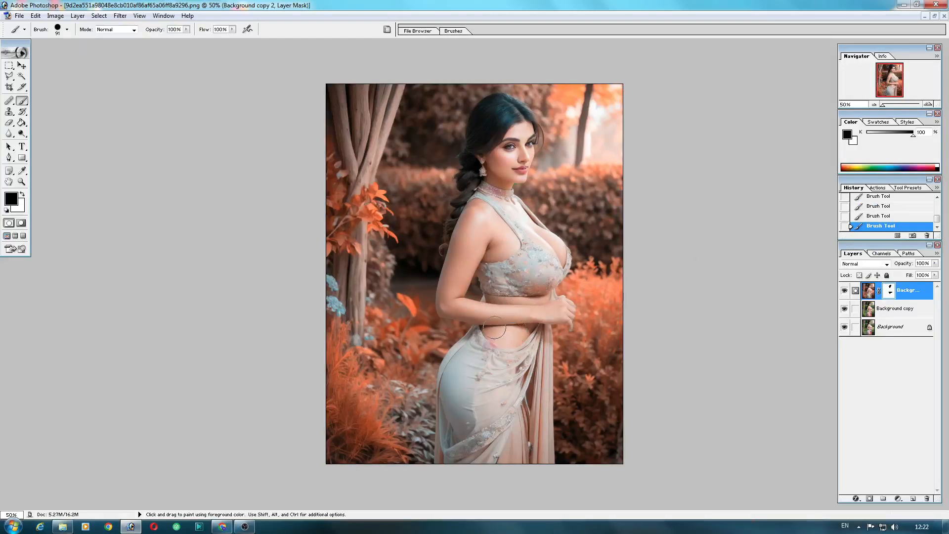
{"action": "left_click", "coordinate": [903, 296]}
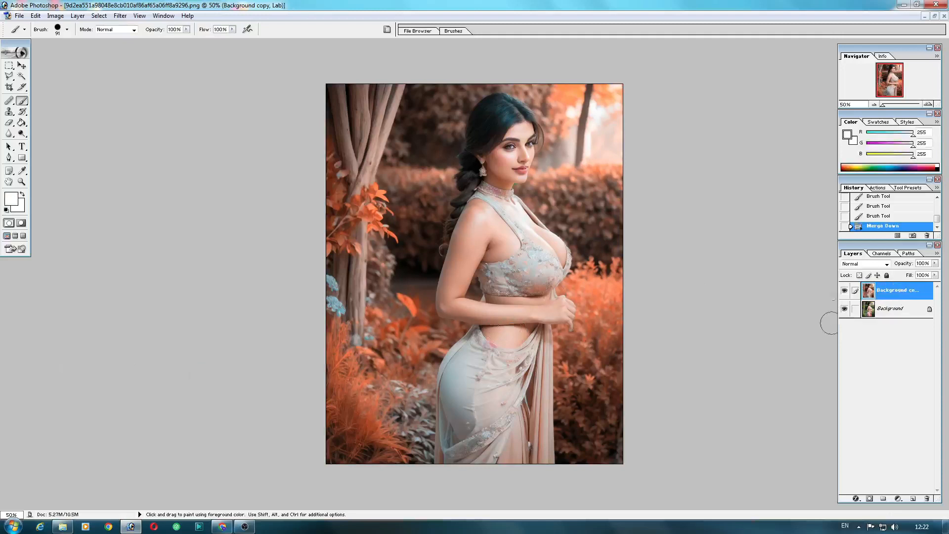
Step: Add a Hue/Saturation adjustment layer and raise the master saturation
{"action": "left_click", "coordinate": [897, 499]}
{"action": "left_click", "coordinate": [903, 422]}
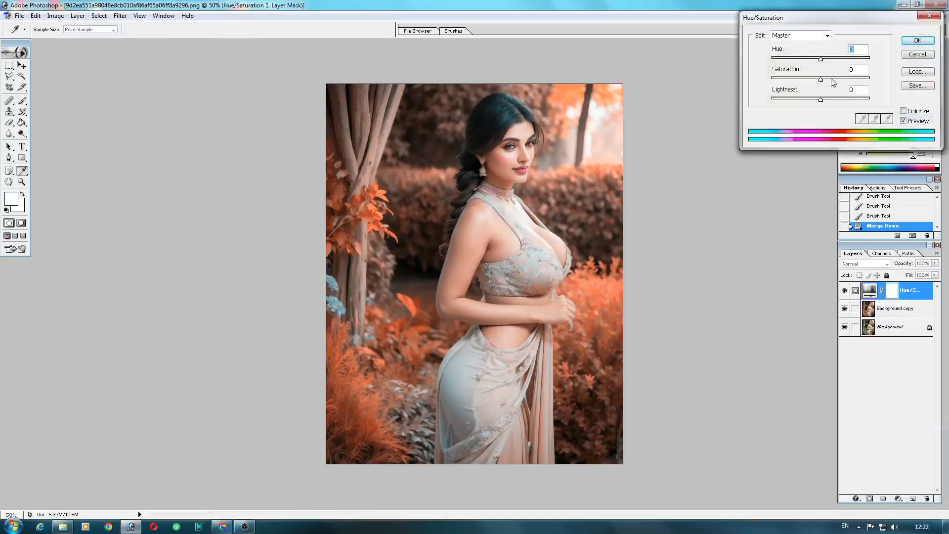
{"action": "left_click", "coordinate": [831, 78]}
{"action": "left_click", "coordinate": [839, 79]}
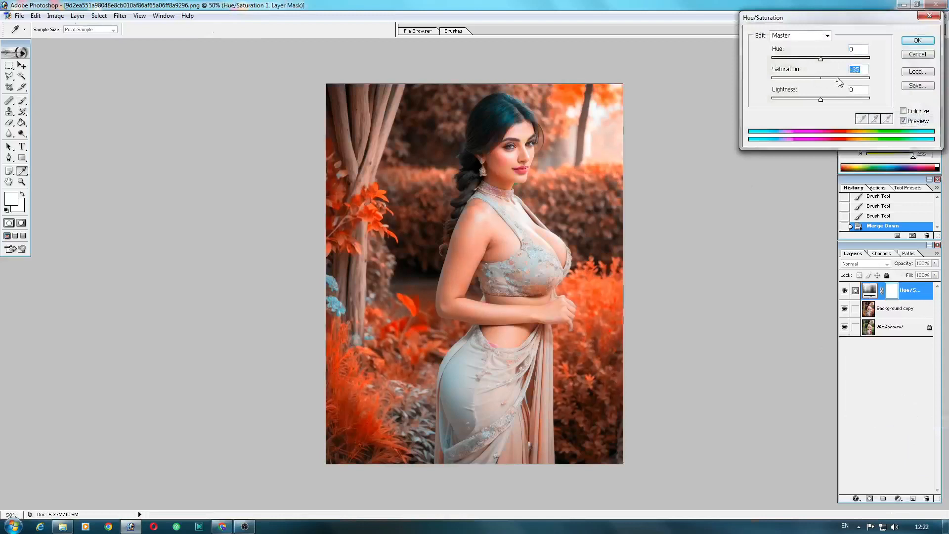
{"action": "left_click", "coordinate": [846, 78]}
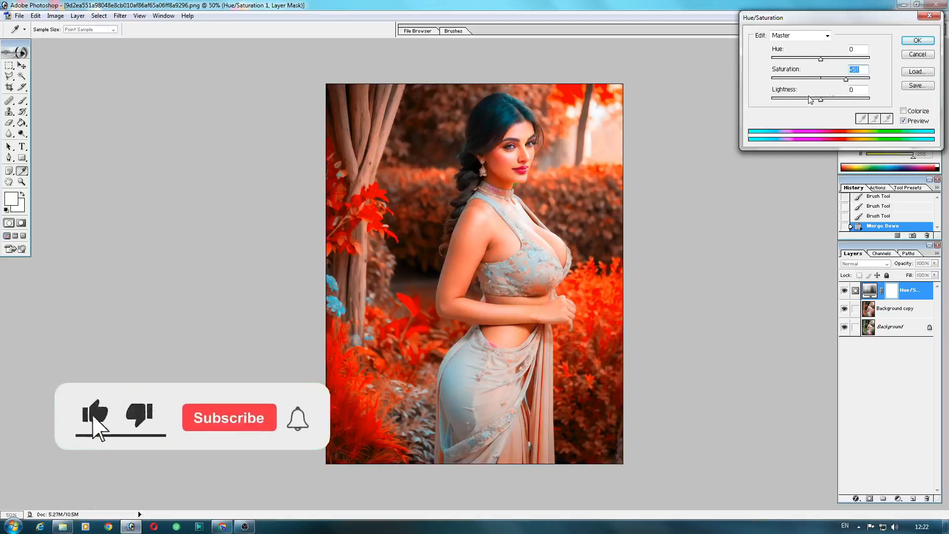
{"action": "left_click_drag", "start_coordinate": [847, 80], "coordinate": [849, 80]}
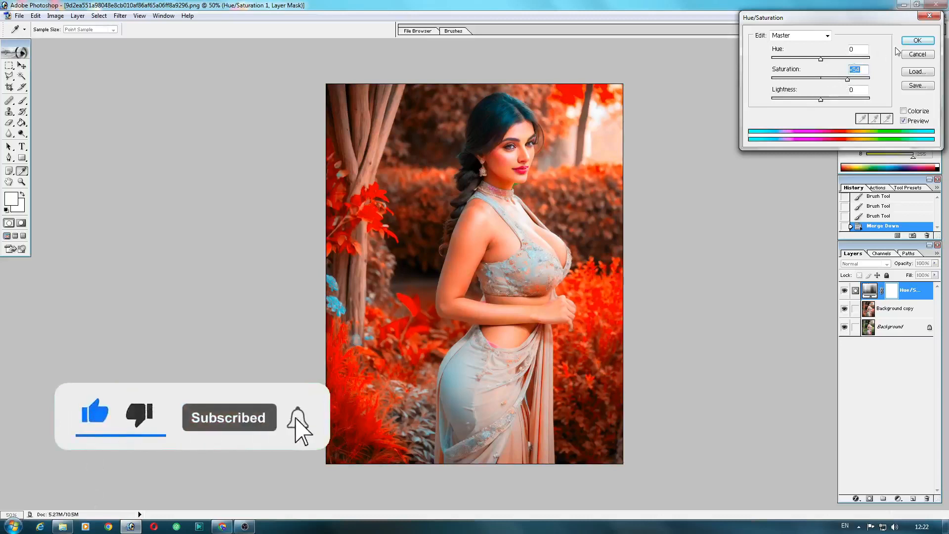
{"action": "left_click", "coordinate": [915, 40]}
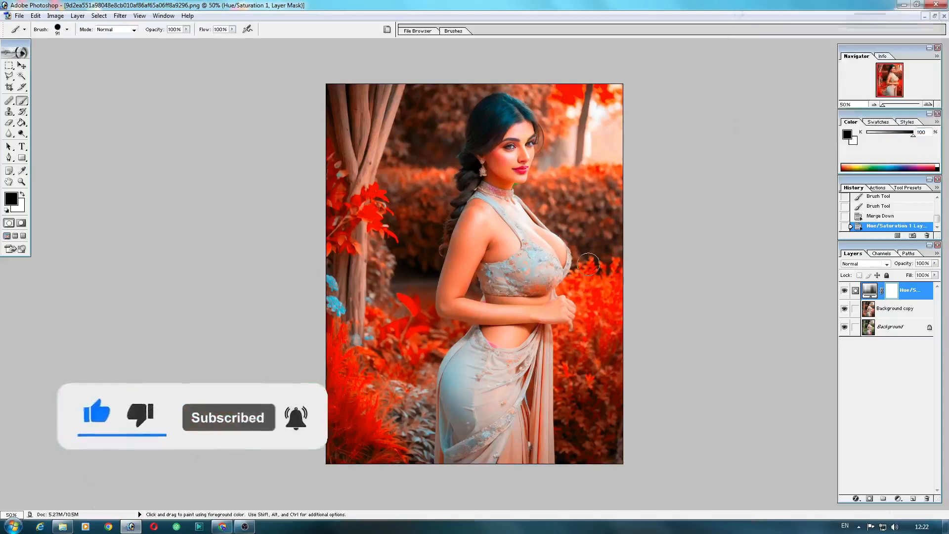
Step: Paint black on the adjustment layer's mask over the woman's arm and wrist, stepping back one history state
{"action": "mouse_move", "coordinate": [477, 210]}
{"action": "left_mouse_down"}
{"action": "mouse_move", "coordinate": [481, 233]}
{"action": "mouse_move", "coordinate": [479, 218]}
{"action": "mouse_move", "coordinate": [491, 218]}
{"action": "mouse_move", "coordinate": [509, 242]}
{"action": "mouse_move", "coordinate": [490, 251]}
{"action": "mouse_move", "coordinate": [473, 244]}
{"action": "mouse_move", "coordinate": [473, 258]}
{"action": "mouse_move", "coordinate": [466, 220]}
{"action": "mouse_move", "coordinate": [452, 297]}
{"action": "mouse_move", "coordinate": [444, 280]}
{"action": "mouse_move", "coordinate": [450, 295]}
{"action": "mouse_move", "coordinate": [463, 268]}
{"action": "mouse_move", "coordinate": [448, 305]}
{"action": "mouse_move", "coordinate": [470, 308]}
{"action": "mouse_move", "coordinate": [467, 281]}
{"action": "mouse_move", "coordinate": [473, 314]}
{"action": "mouse_move", "coordinate": [511, 345]}
{"action": "left_mouse_up"}
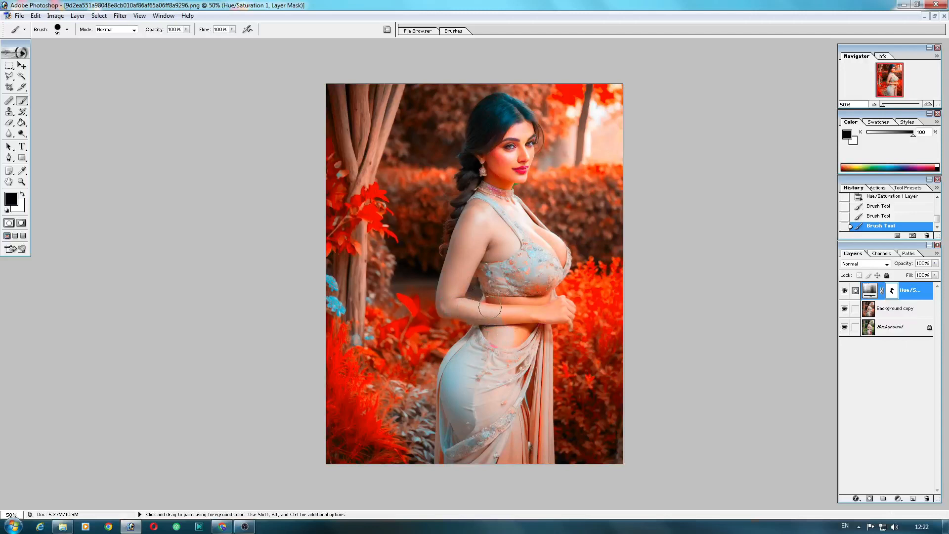
{"action": "left_click_drag", "start_coordinate": [519, 308], "coordinate": [542, 309]}
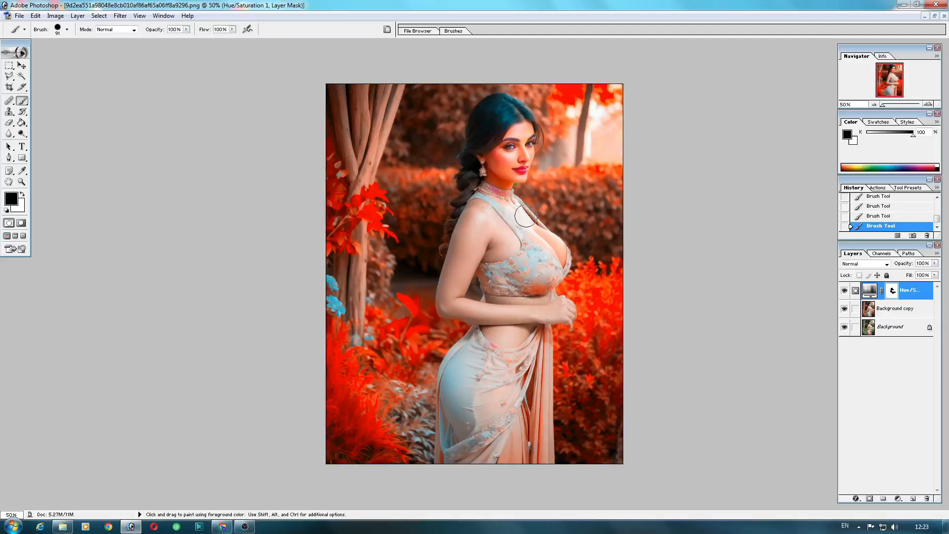
{"action": "left_click", "coordinate": [872, 218]}
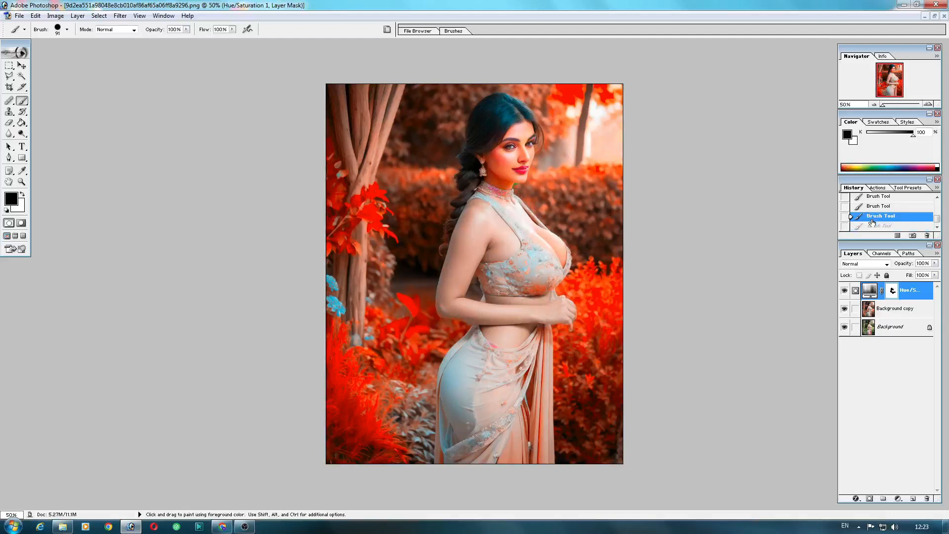
Step: Set the brush's master diameter to 47 px and paint the mask over the neck
{"action": "left_click", "coordinate": [67, 30]}
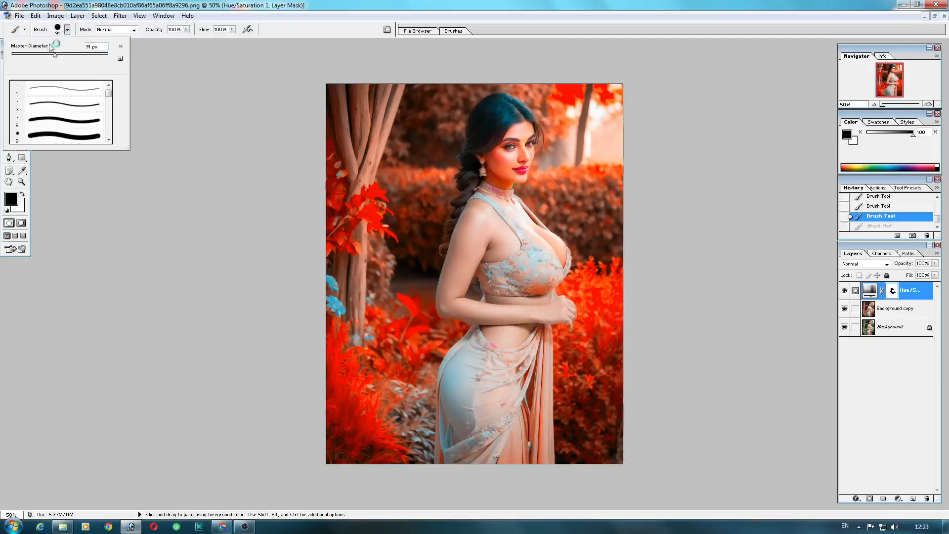
{"action": "left_click_drag", "start_coordinate": [42, 55], "coordinate": [34, 55]}
{"action": "left_click_drag", "start_coordinate": [518, 207], "coordinate": [527, 216]}
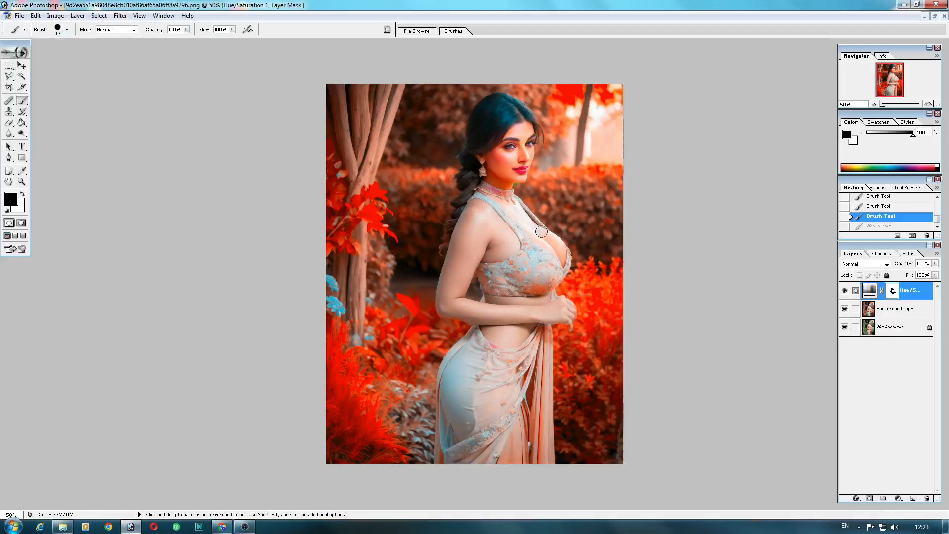
Step: Paint the mask over the chest and face areas
{"action": "left_click_drag", "start_coordinate": [559, 247], "coordinate": [567, 259]}
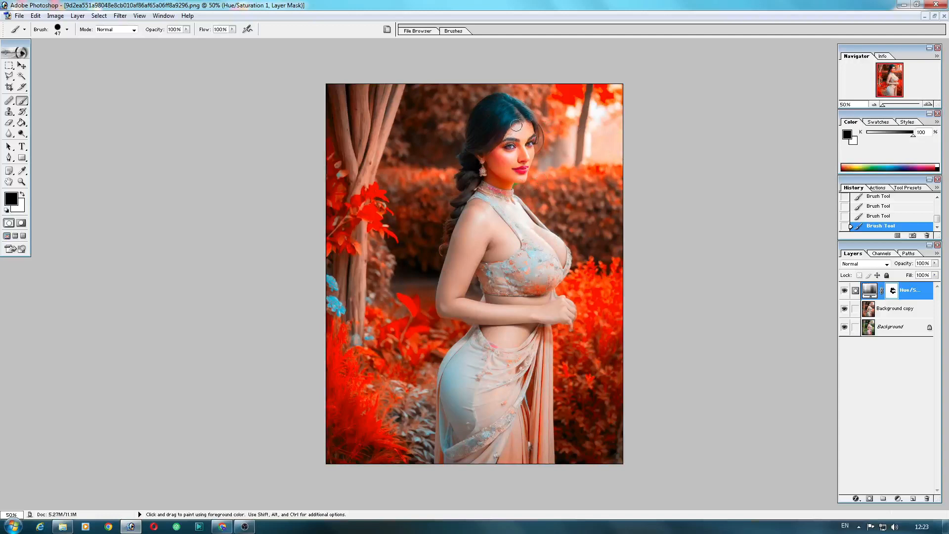
{"action": "left_click_drag", "start_coordinate": [529, 150], "coordinate": [518, 160]}
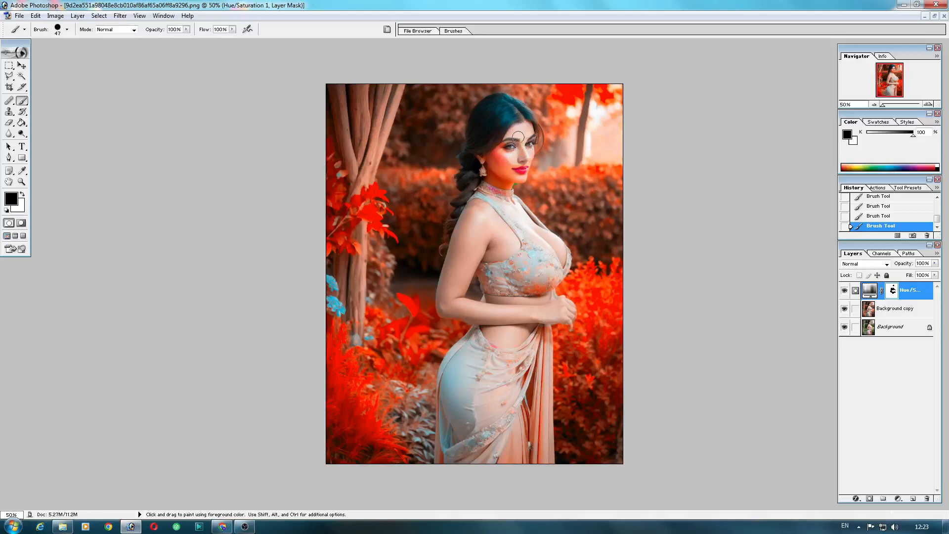
{"action": "left_click_drag", "start_coordinate": [502, 158], "coordinate": [496, 159]}
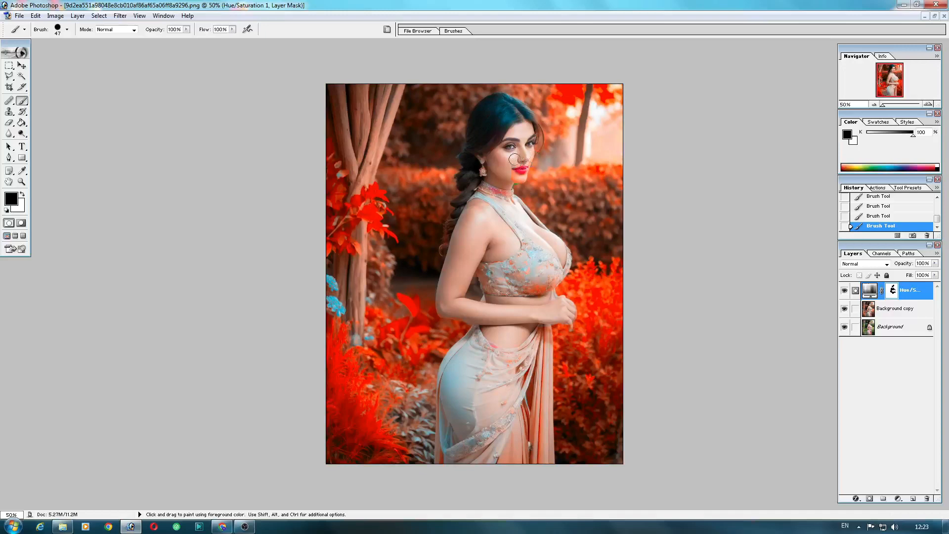
Step: Step back to undo the last brush stroke on the mask
{"action": "key", "text": "ctrl+plus"}
{"action": "key", "text": "ctrl+plus"}
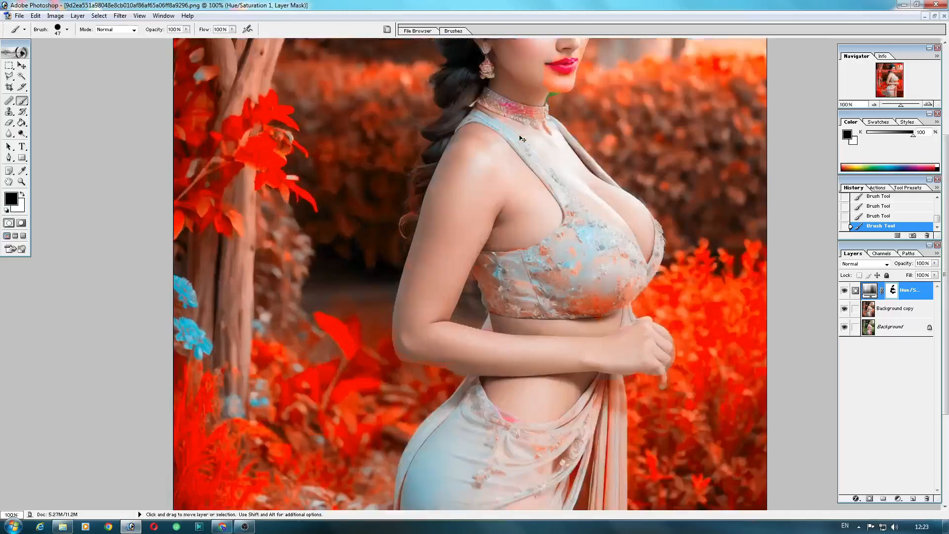
{"action": "scroll", "coordinate": [521, 138], "scroll_direction": "up", "scroll_amount": 5}
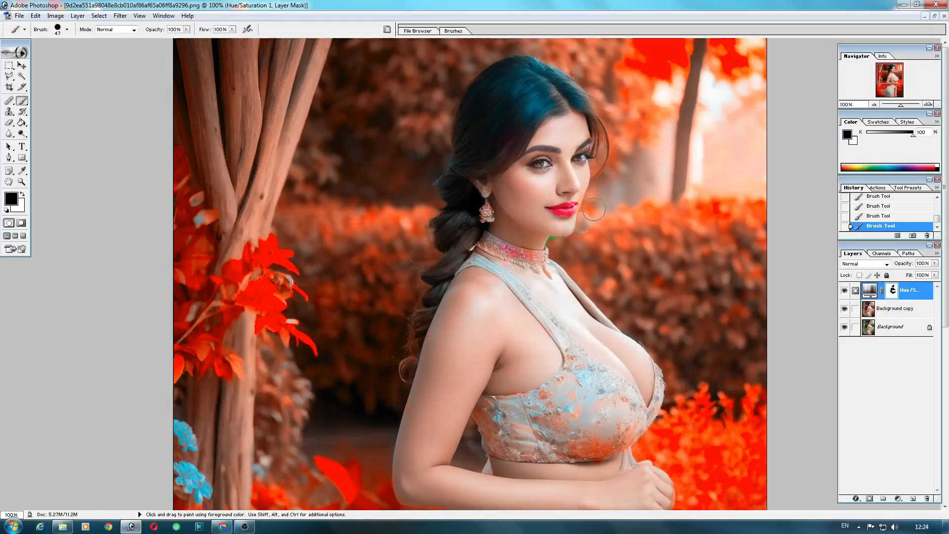
{"action": "left_click", "coordinate": [875, 217]}
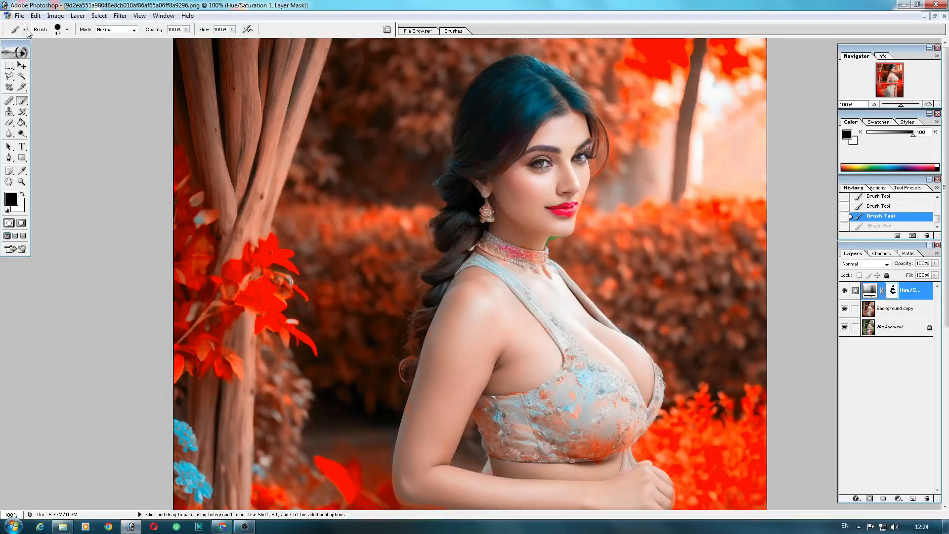
Step: Set the brush's master diameter to 25 px and paint the mask near the corner of the mouth
{"action": "left_click", "coordinate": [67, 30]}
{"action": "left_click_drag", "start_coordinate": [30, 57], "coordinate": [24, 55]}
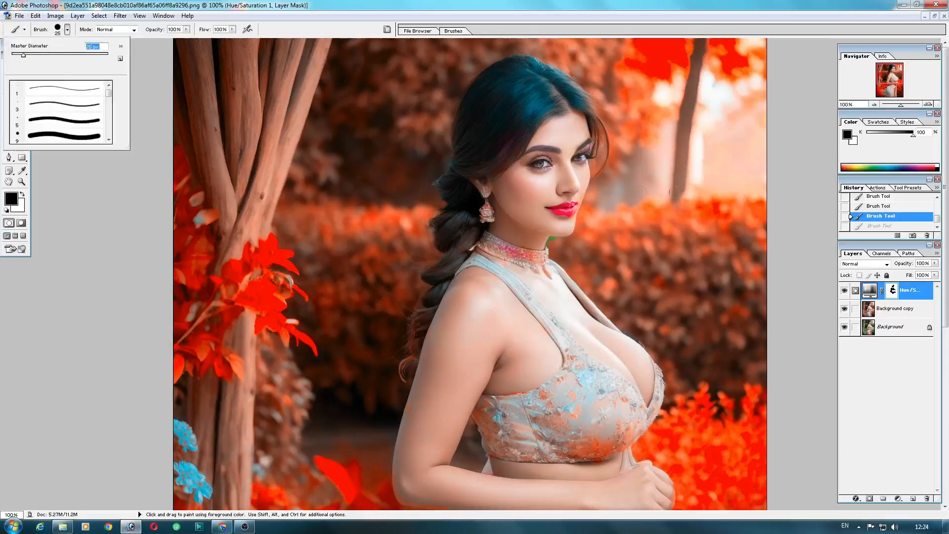
{"action": "left_click", "coordinate": [583, 193]}
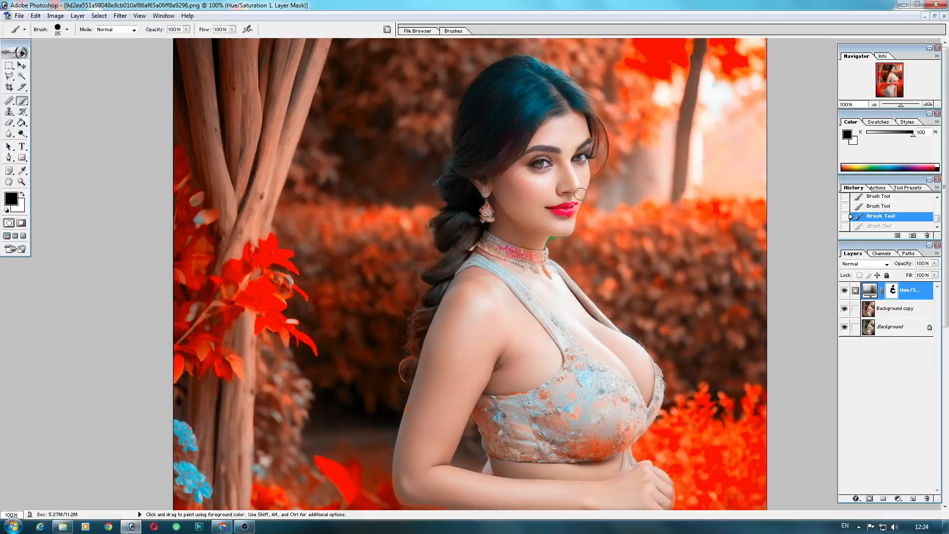
{"action": "left_click", "coordinate": [581, 194]}
{"action": "left_click", "coordinate": [871, 218]}
{"action": "left_click", "coordinate": [577, 196]}
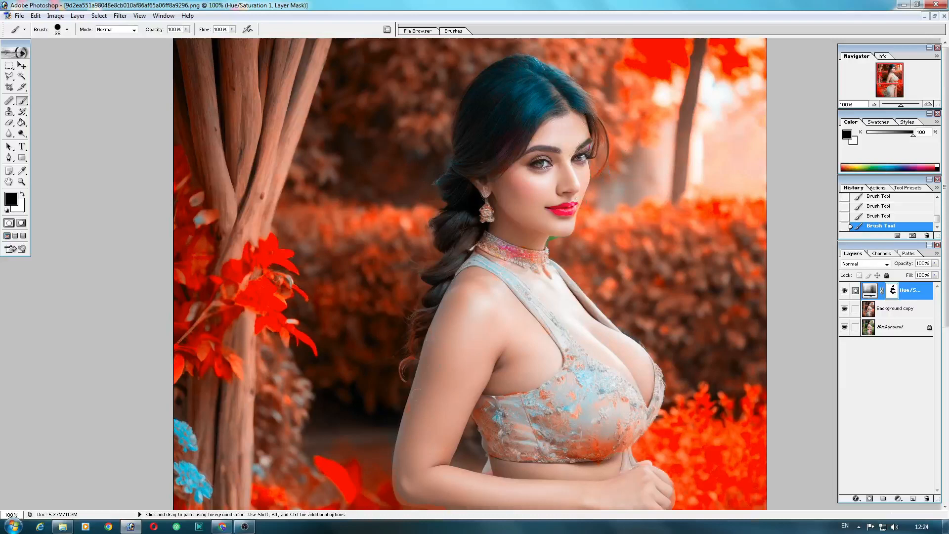
Step: Paint the mask over the woman's hand at her waist
{"action": "scroll", "coordinate": [397, 471], "scroll_direction": "down", "scroll_amount": 6}
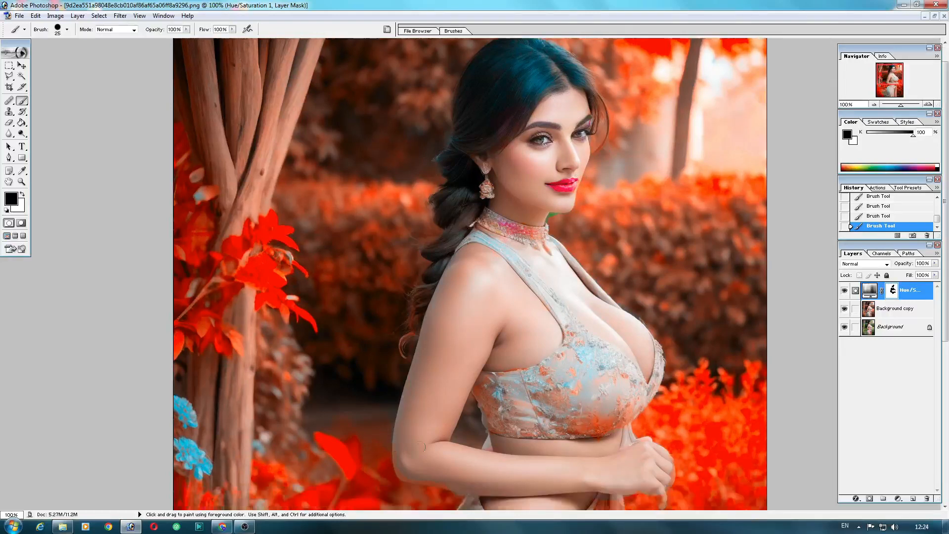
{"action": "scroll", "coordinate": [493, 381], "scroll_direction": "down", "scroll_amount": 2}
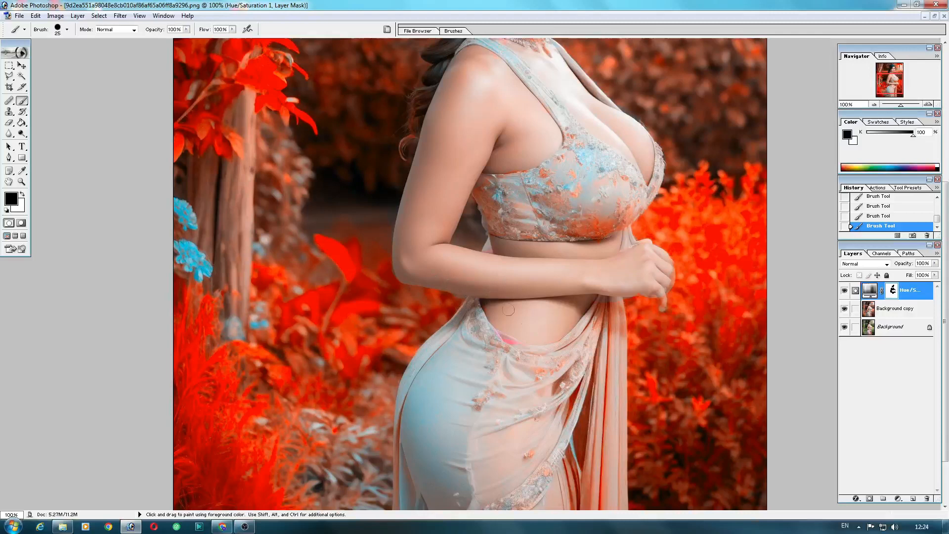
{"action": "scroll", "coordinate": [519, 324], "scroll_direction": "down", "scroll_amount": 2}
{"action": "scroll", "coordinate": [519, 324], "scroll_direction": "up", "scroll_amount": 1}
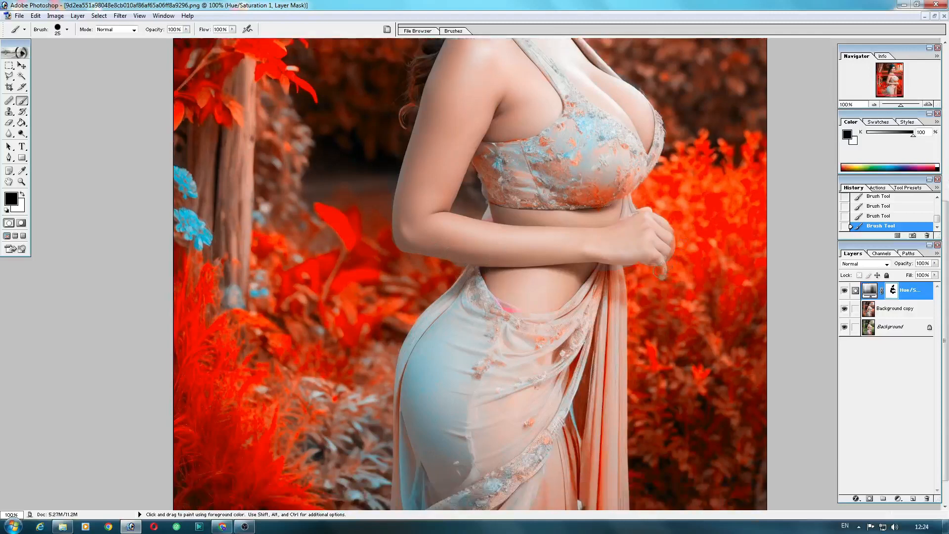
{"action": "left_click_drag", "start_coordinate": [663, 271], "coordinate": [659, 271]}
{"action": "key", "text": "ctrl"}
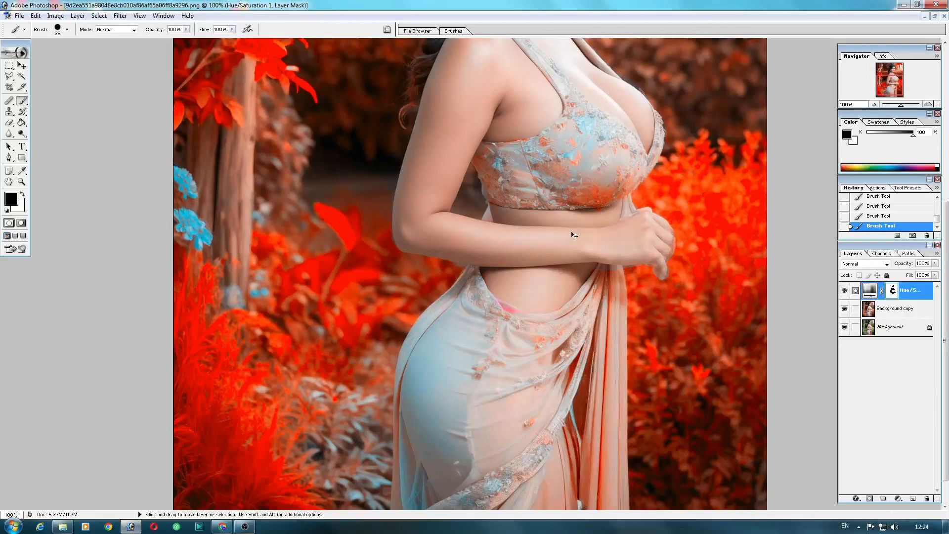
Step: Merge the Hue/Saturation adjustment layer down into the Background copy layer
{"action": "key", "text": "ctrl+minus"}
{"action": "key", "text": "ctrl+minus"}
{"action": "key", "text": "ctrl+plus"}
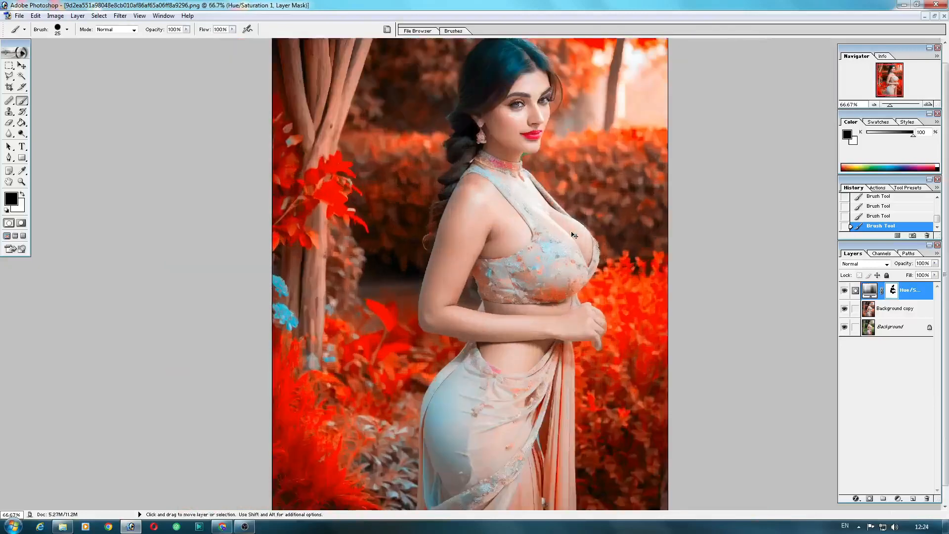
{"action": "key", "text": "ctrl+minus"}
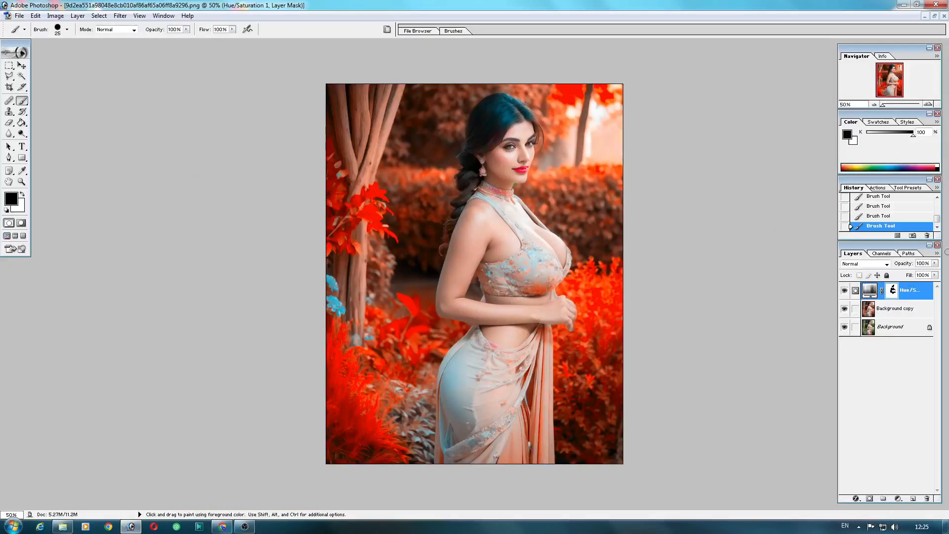
{"action": "key", "text": "ctrl+e"}
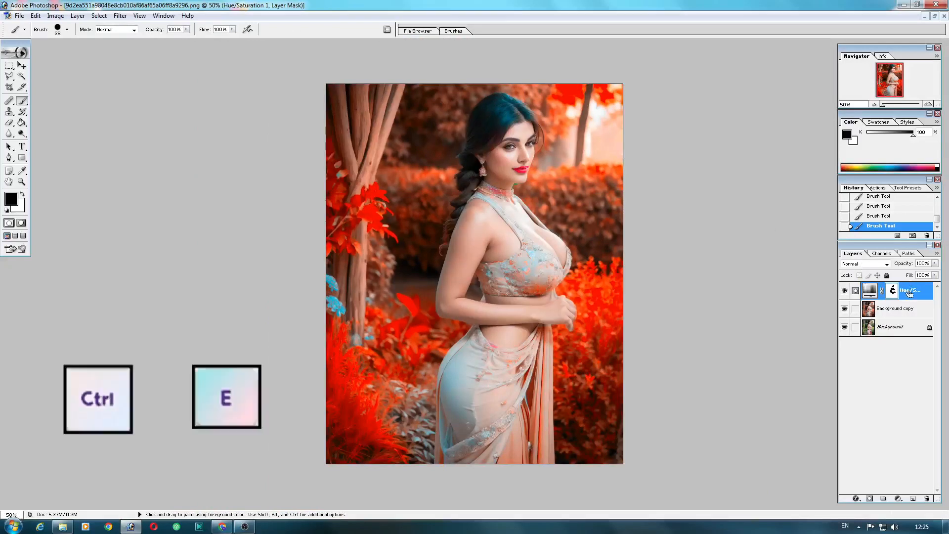
{"action": "double_click", "coordinate": [910, 293]}
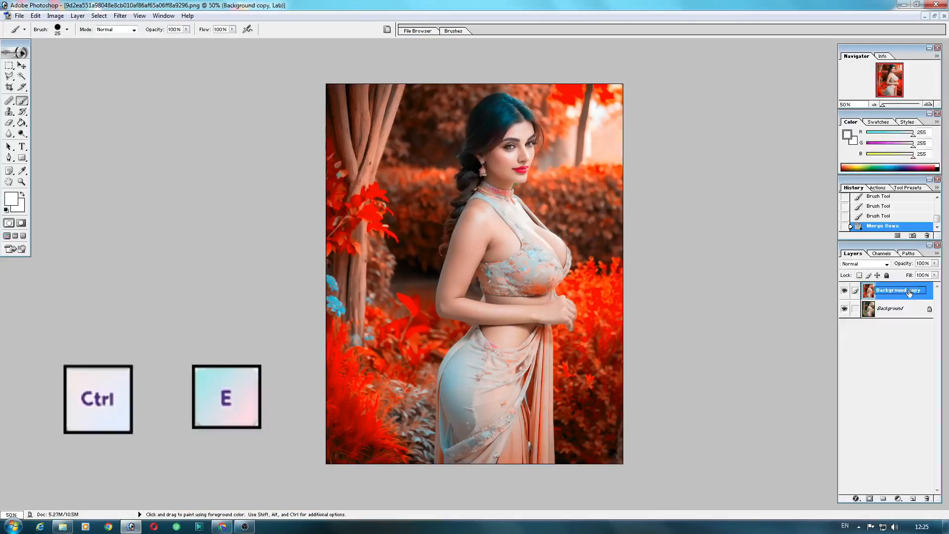
{"action": "key", "text": "Return"}
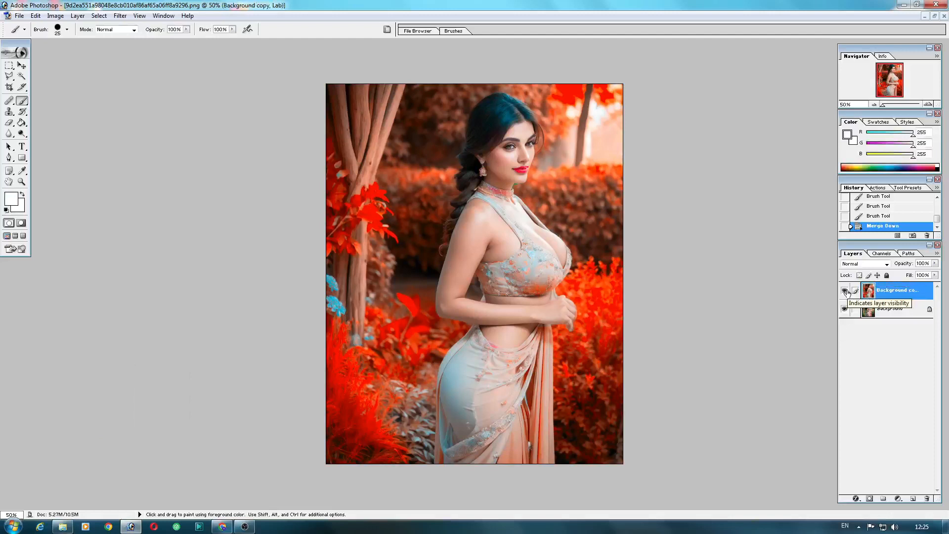
Step: Toggle the Background copy layer's visibility repeatedly to compare the edited image with the original
{"action": "left_click", "coordinate": [845, 291]}
{"action": "left_click", "coordinate": [845, 291]}
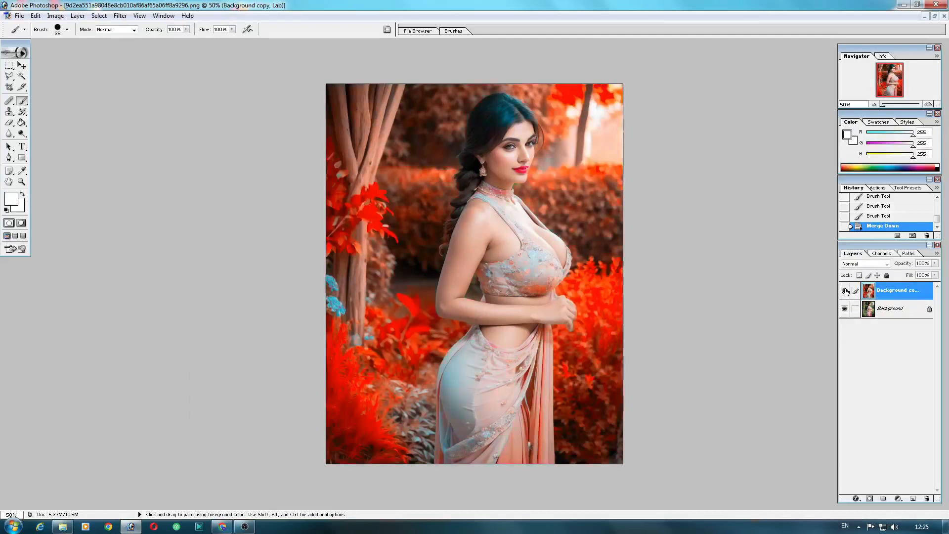
{"action": "left_click", "coordinate": [845, 291]}
{"action": "left_click", "coordinate": [845, 291]}
{"action": "left_click", "coordinate": [845, 291]}
{"action": "left_click", "coordinate": [845, 291]}
{"action": "left_click", "coordinate": [845, 290]}
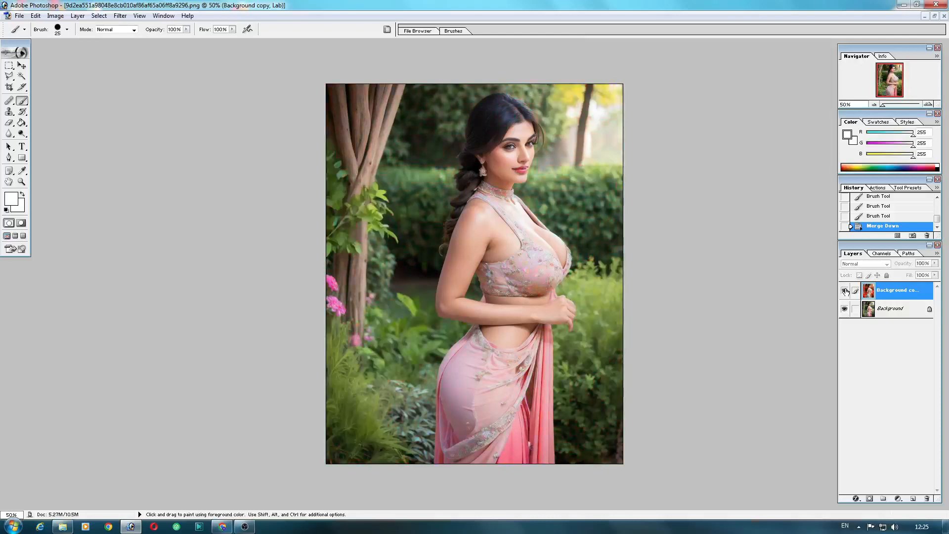
{"action": "left_click", "coordinate": [845, 291]}
{"action": "left_click", "coordinate": [845, 291]}
{"action": "left_click", "coordinate": [845, 291]}
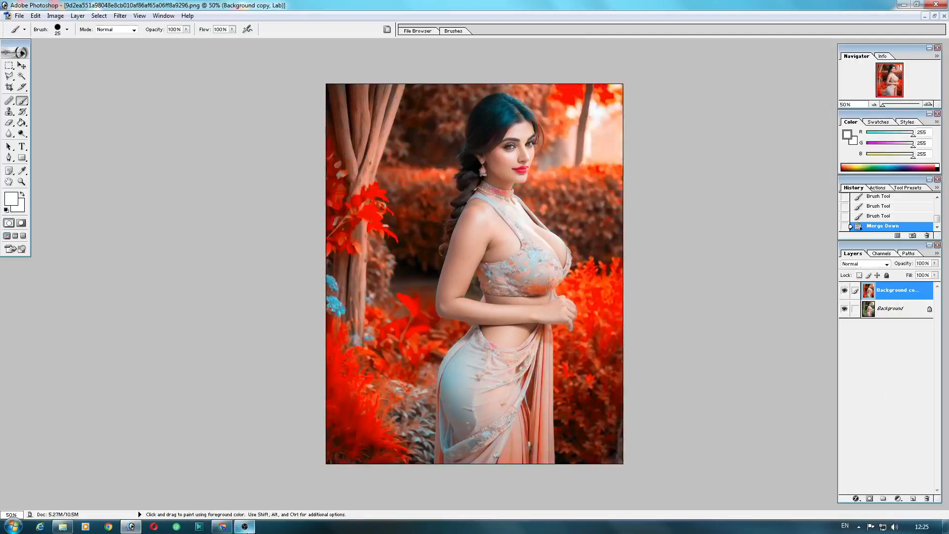
{"action": "left_click", "coordinate": [245, 527]}
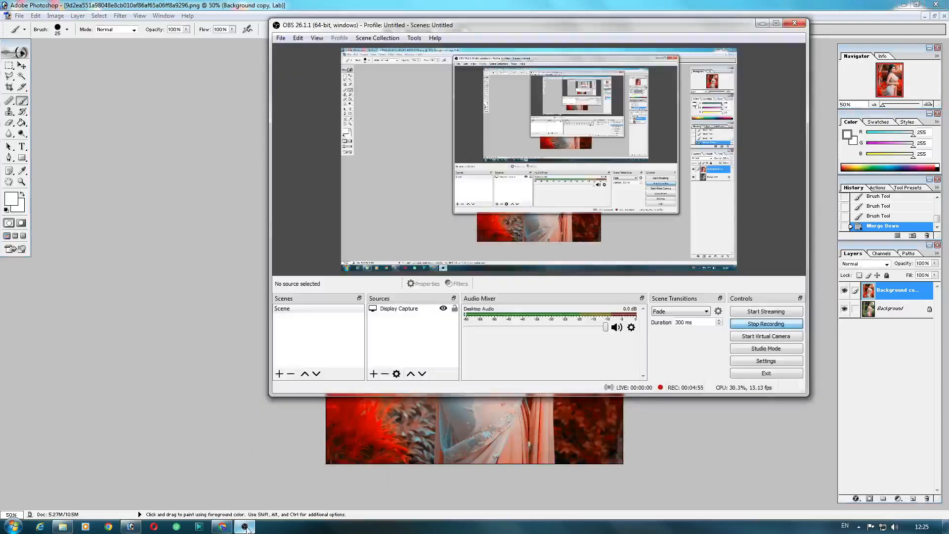